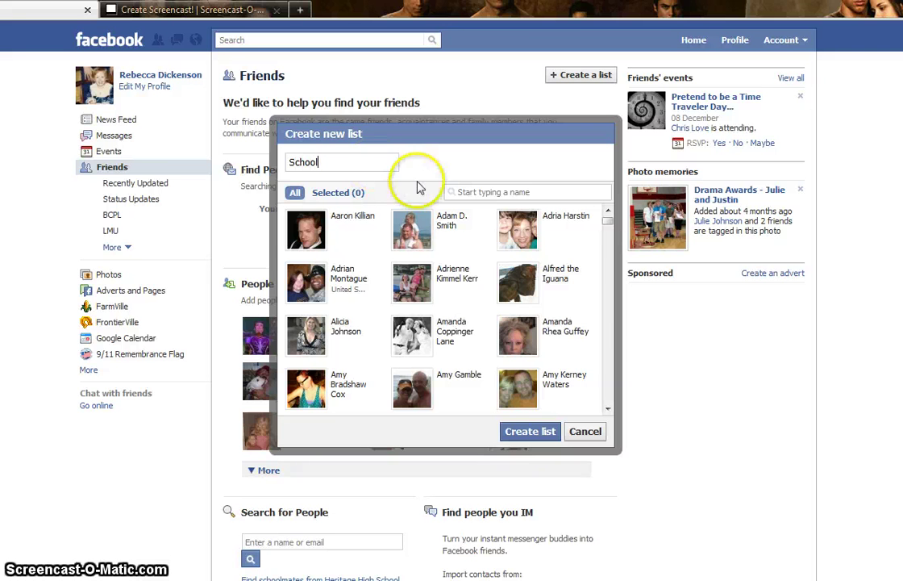
# Add Box Tops for Education to the new friend list named School and create the list.
pyautogui.click(609, 315)
pyautogui.click(608, 318)
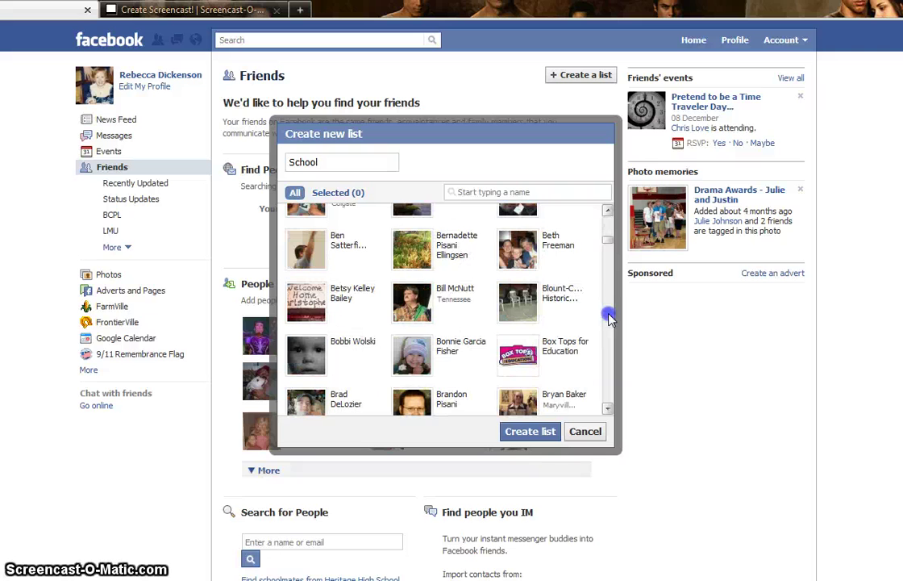
pyautogui.click(574, 354)
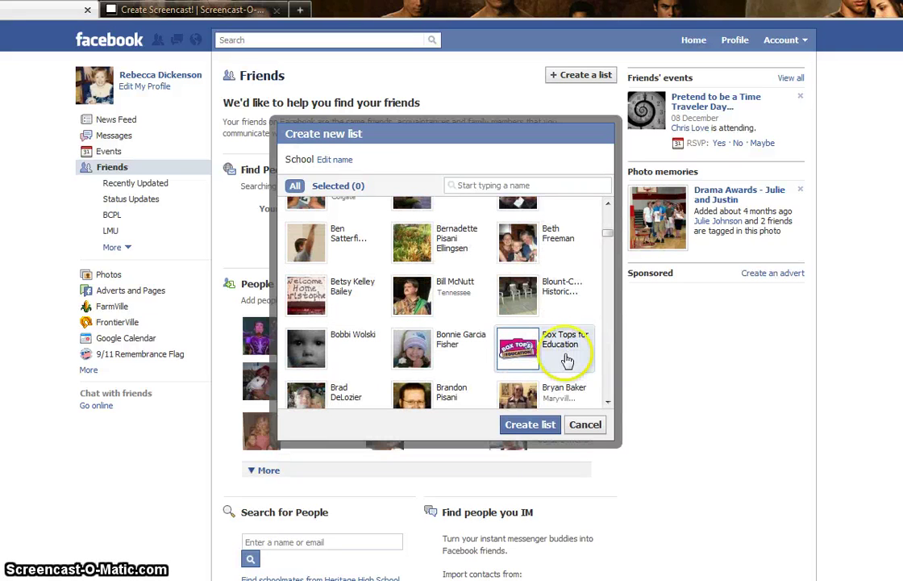
pyautogui.click(562, 362)
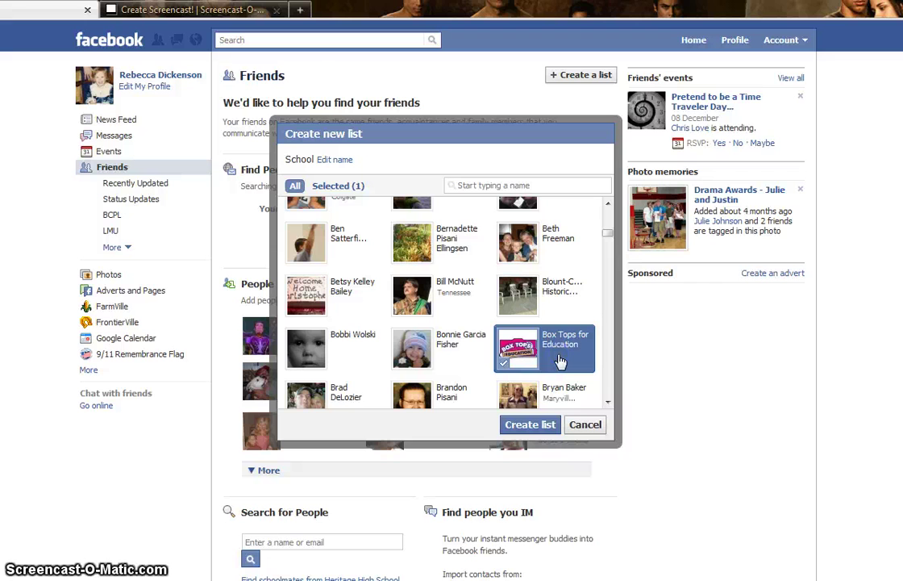
pyautogui.click(537, 427)
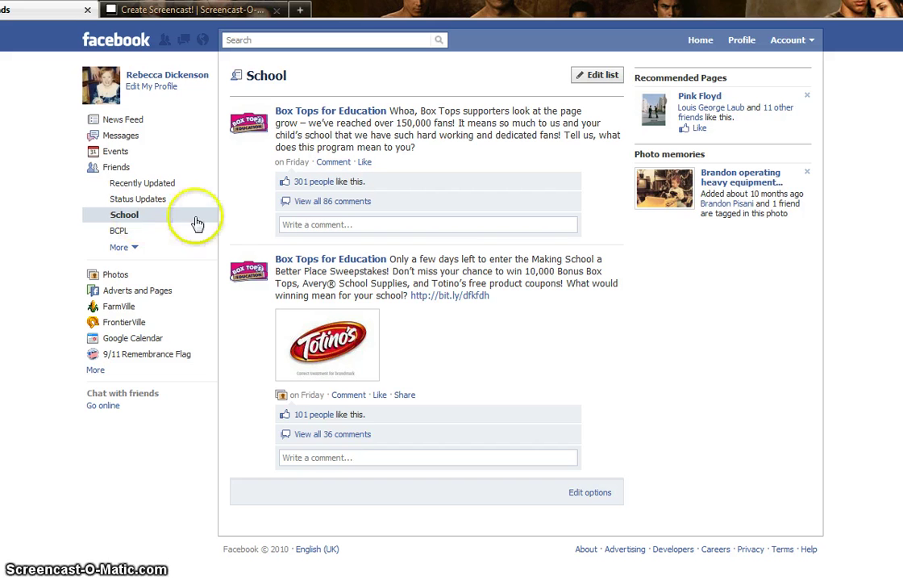
# Open the account's privacy settings and view the basic directory information settings.
pyautogui.click(802, 42)
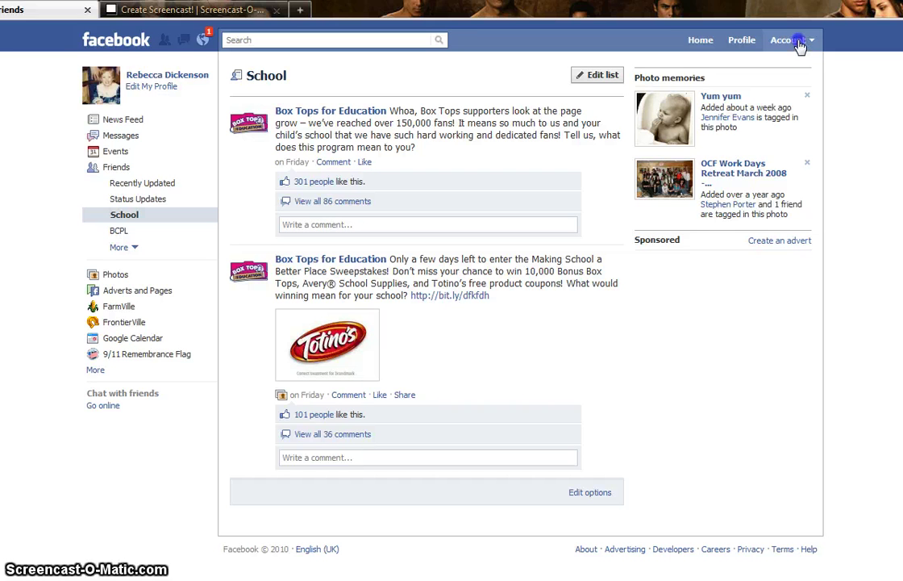
pyautogui.click(799, 42)
pyautogui.click(722, 166)
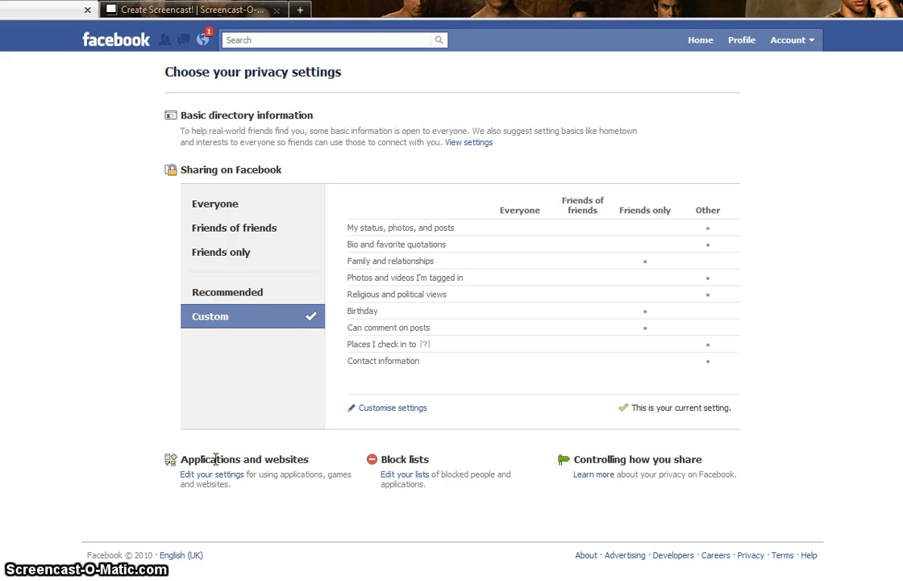
pyautogui.click(478, 142)
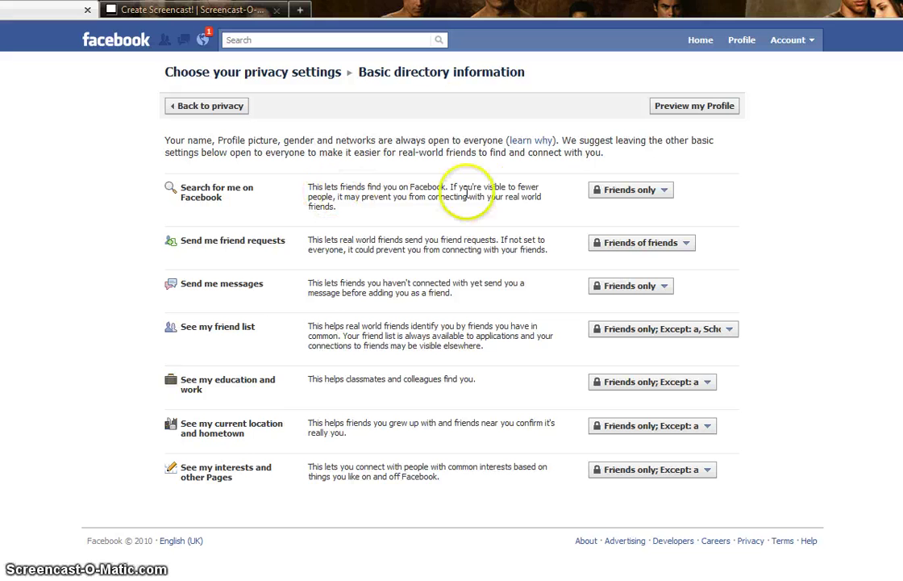
# Set searching for me on Facebook to Friends only and sending me friend requests to Friends of friends.
pyautogui.click(647, 194)
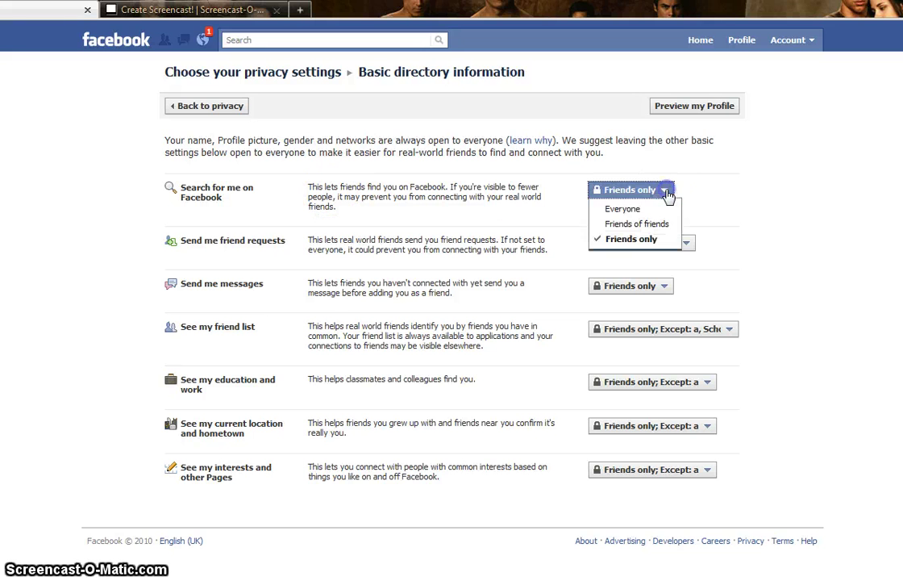
pyautogui.click(647, 240)
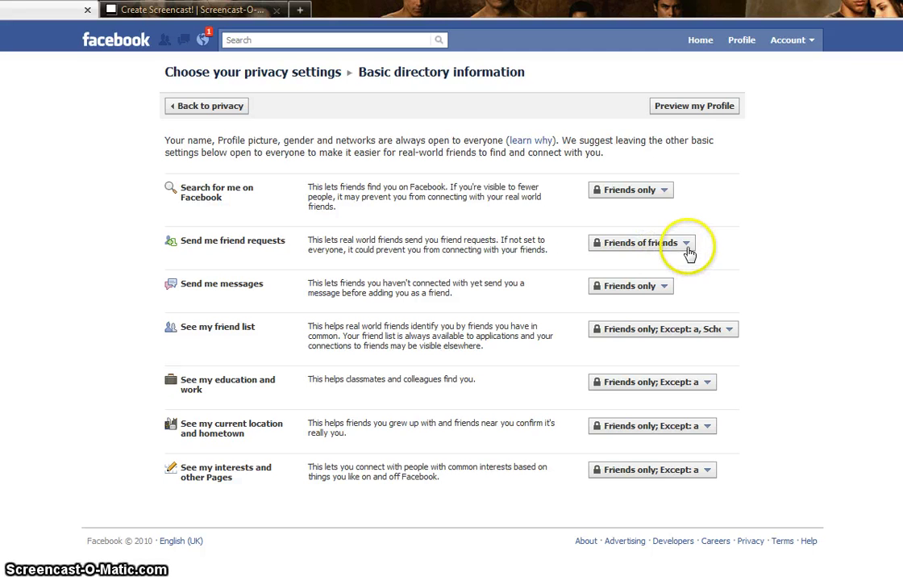
pyautogui.click(687, 245)
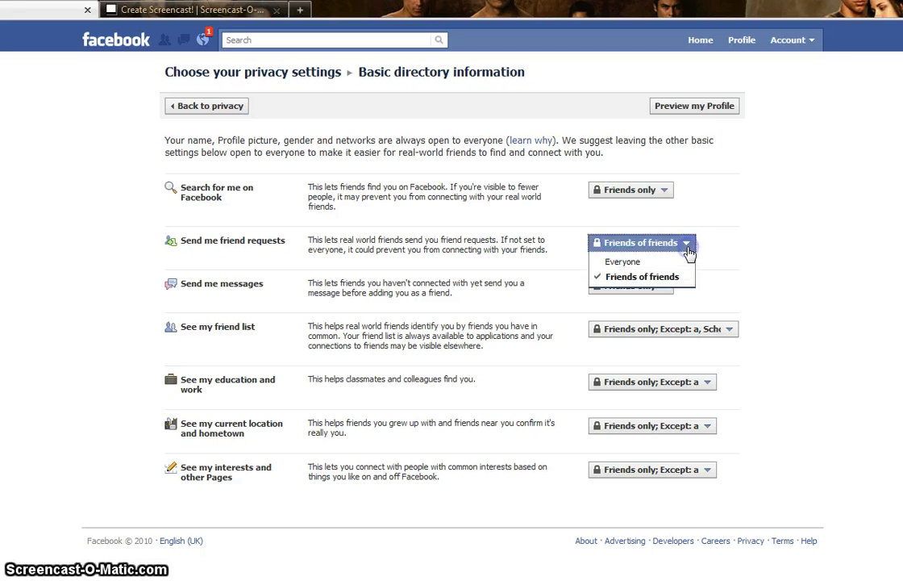
pyautogui.click(645, 277)
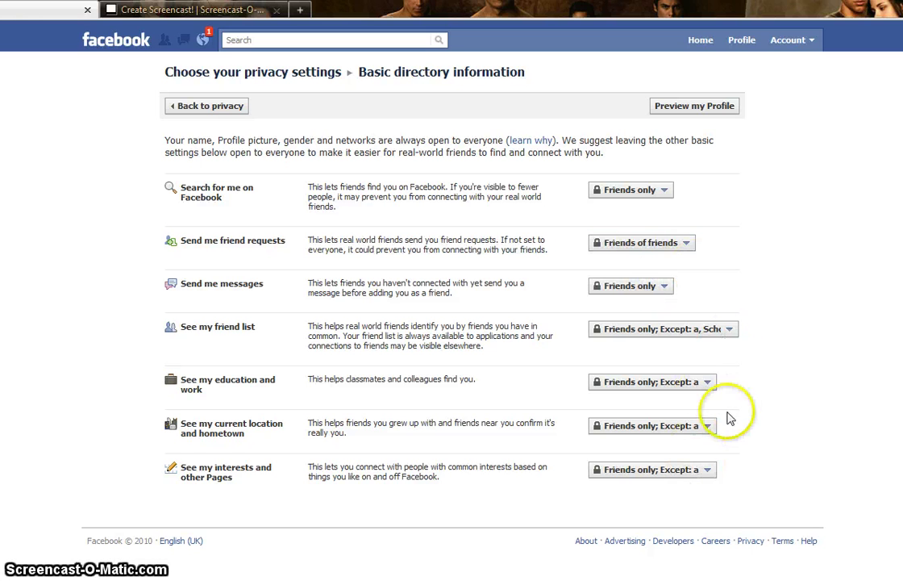
# Save a custom audience for seeing my friend list: Friends only, hidden from the lists a and School.
pyautogui.click(730, 333)
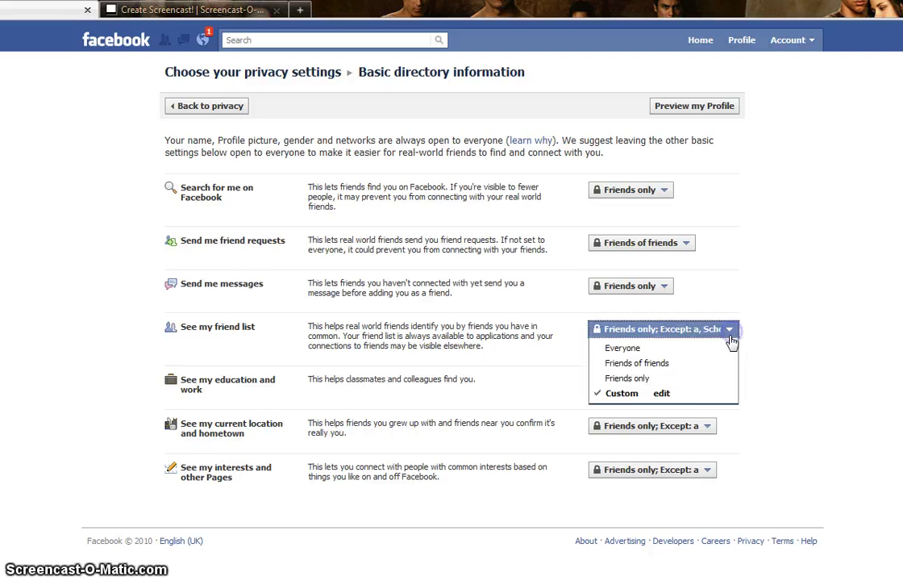
pyautogui.click(675, 395)
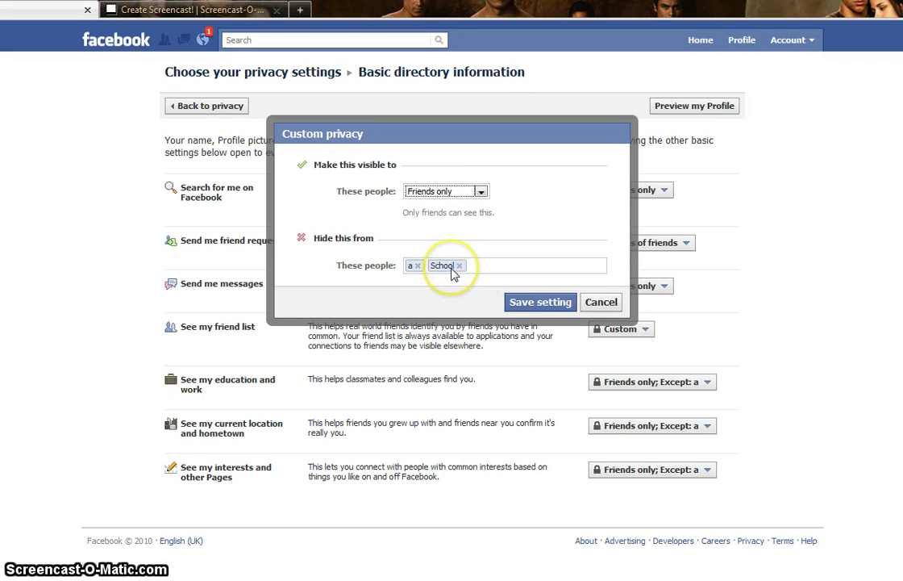
pyautogui.click(525, 304)
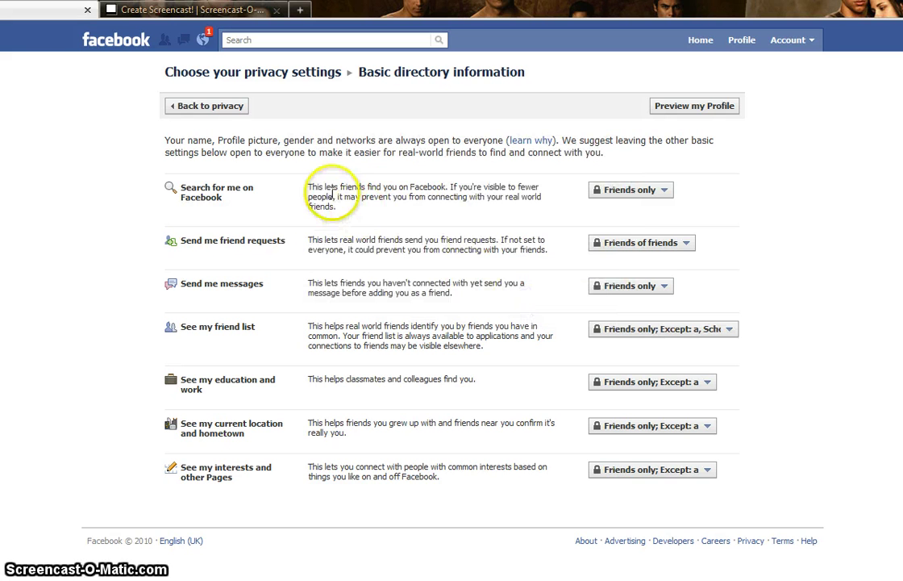
# Return to the privacy overview, compare the Recommended and Custom sharing presets, and open the customised settings.
pyautogui.click(235, 107)
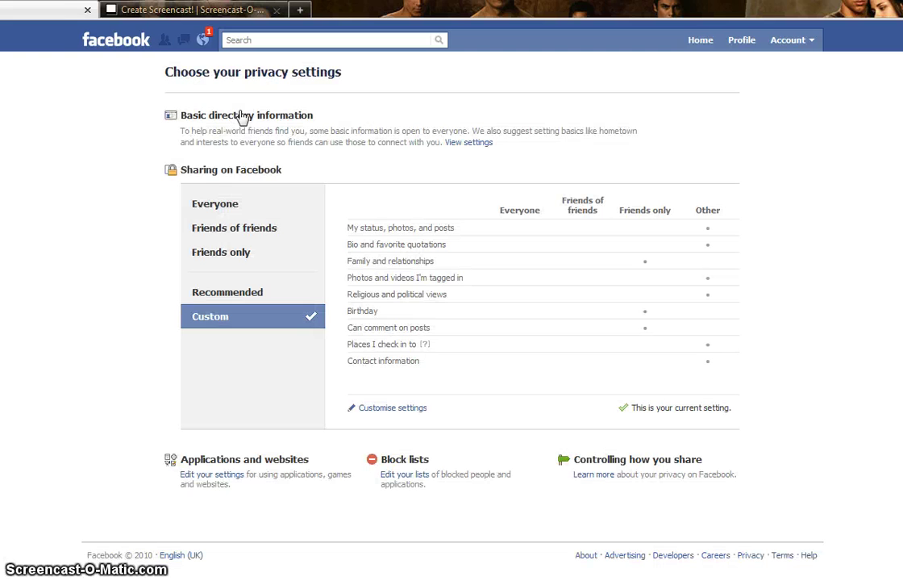
pyautogui.moveTo(173, 169); pyautogui.dragTo(287, 177)
pyautogui.click(253, 296)
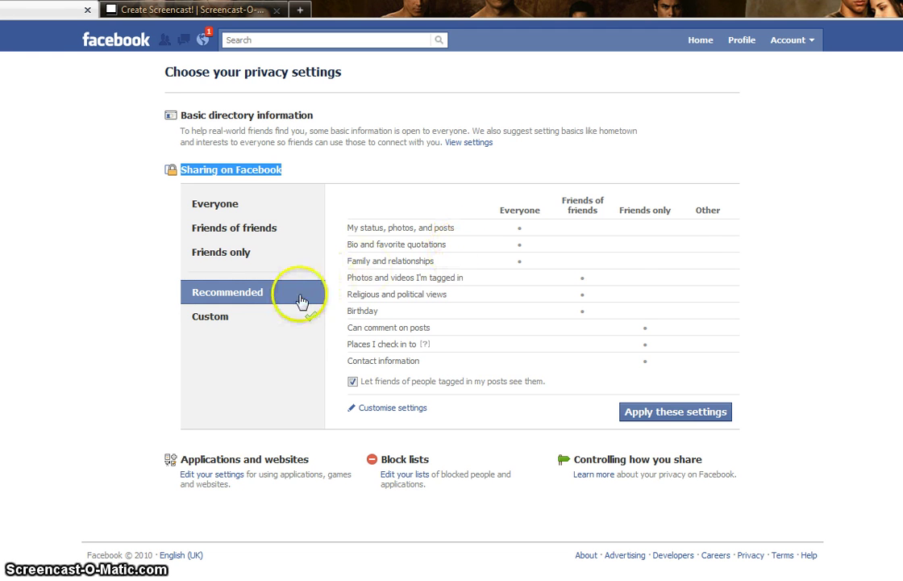
pyautogui.click(238, 320)
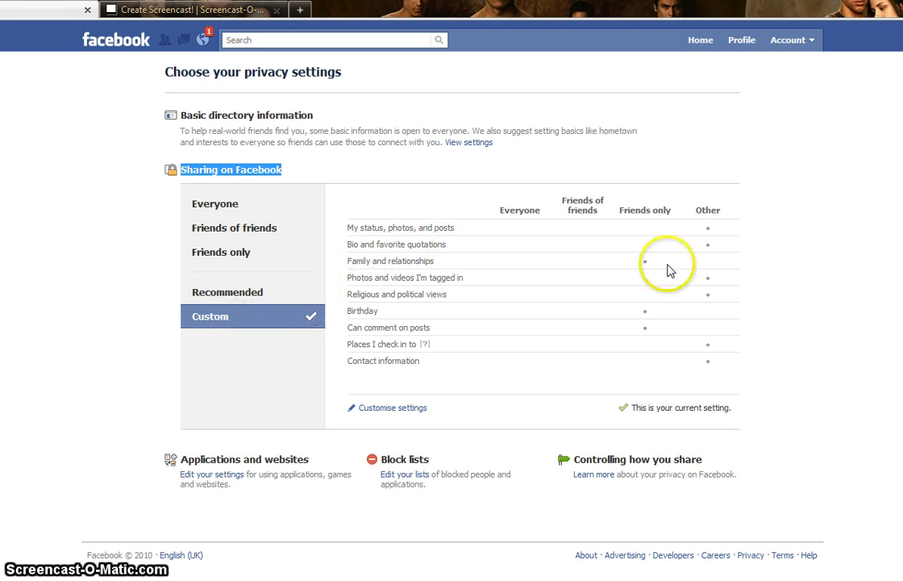
pyautogui.click(389, 413)
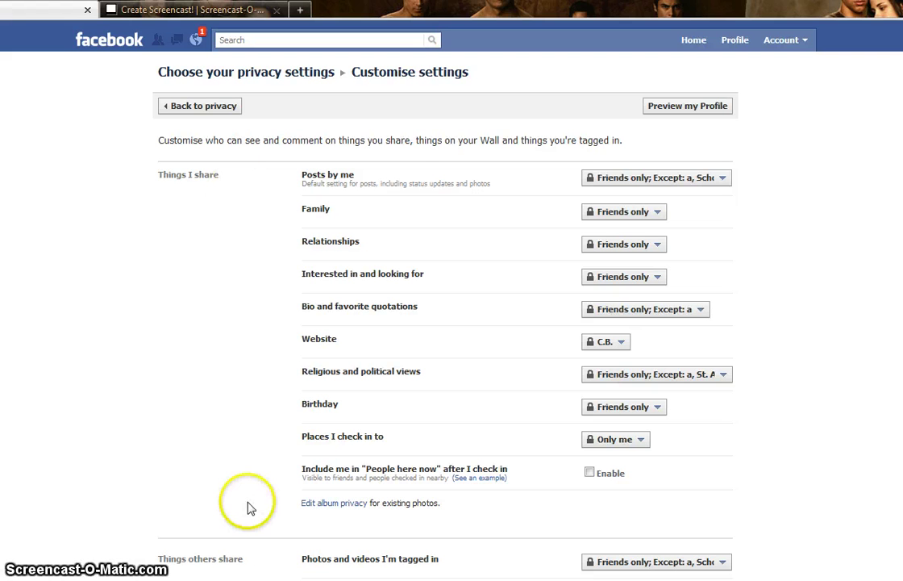
# Review the audience options for Posts by me and Places I check in to.
pyautogui.click(726, 180)
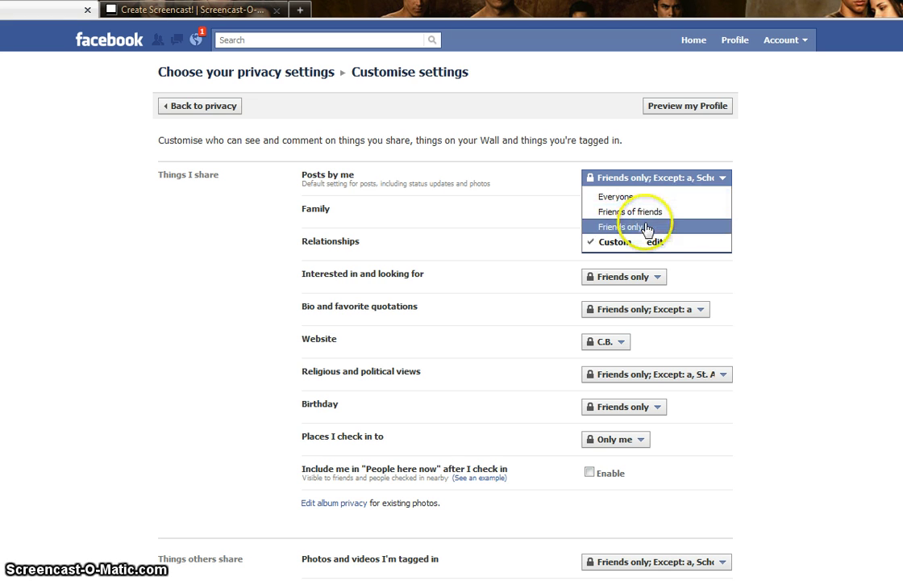
pyautogui.click(521, 183)
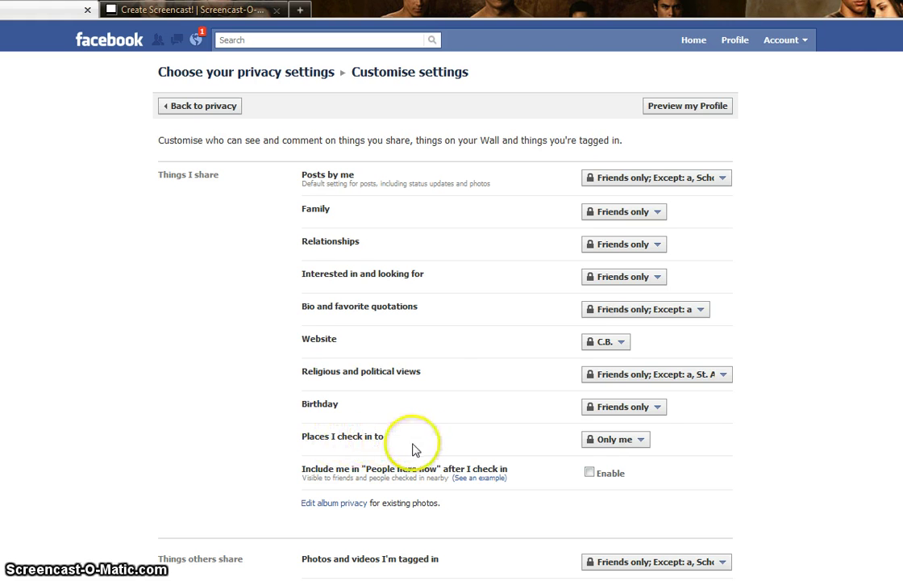
pyautogui.click(646, 446)
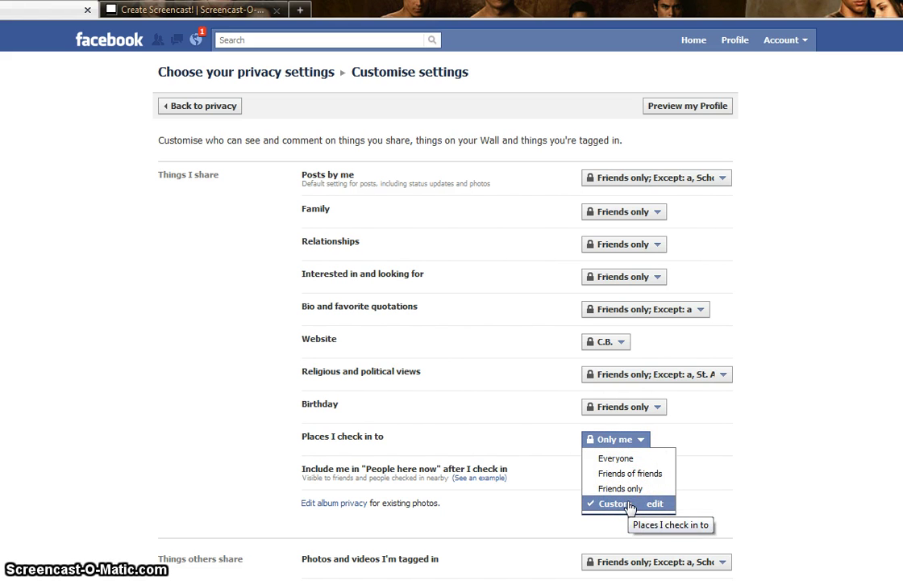
pyautogui.click(643, 440)
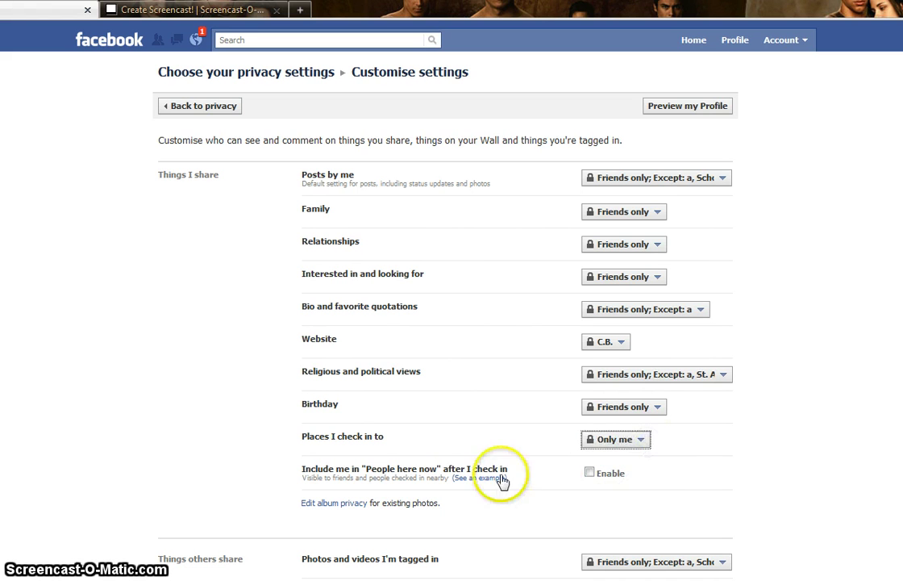
# Open the photo album privacy page, review the audience options for Profile pictures, and return to the customised settings.
pyautogui.click(335, 503)
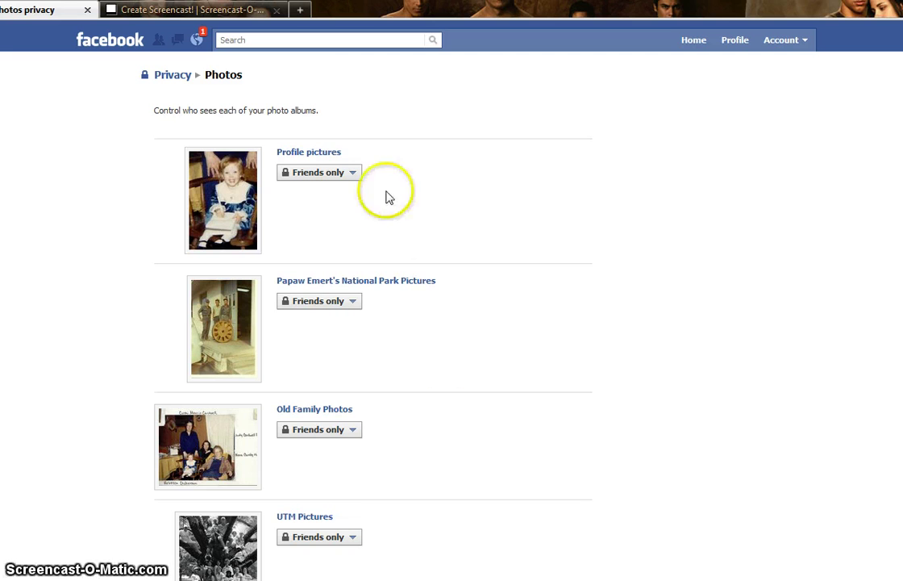
pyautogui.click(350, 179)
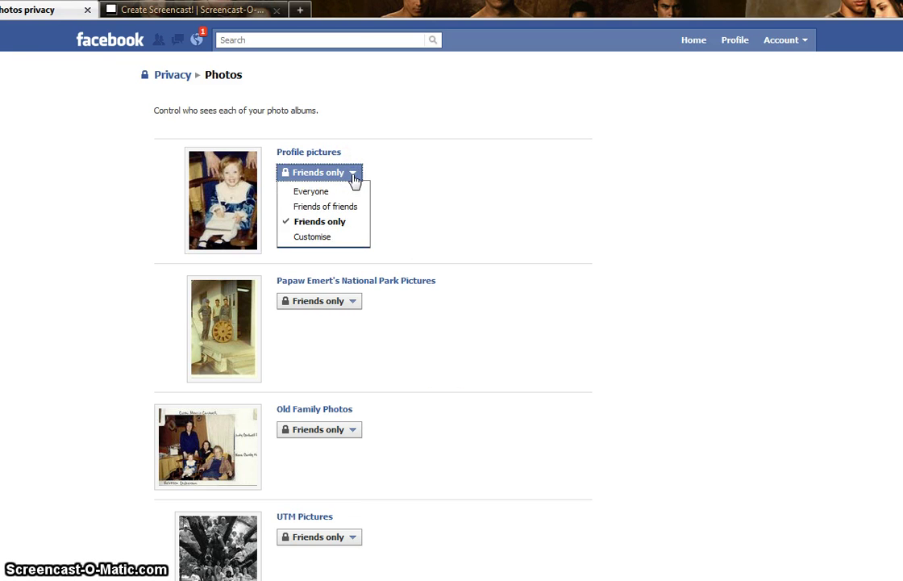
pyautogui.click(352, 176)
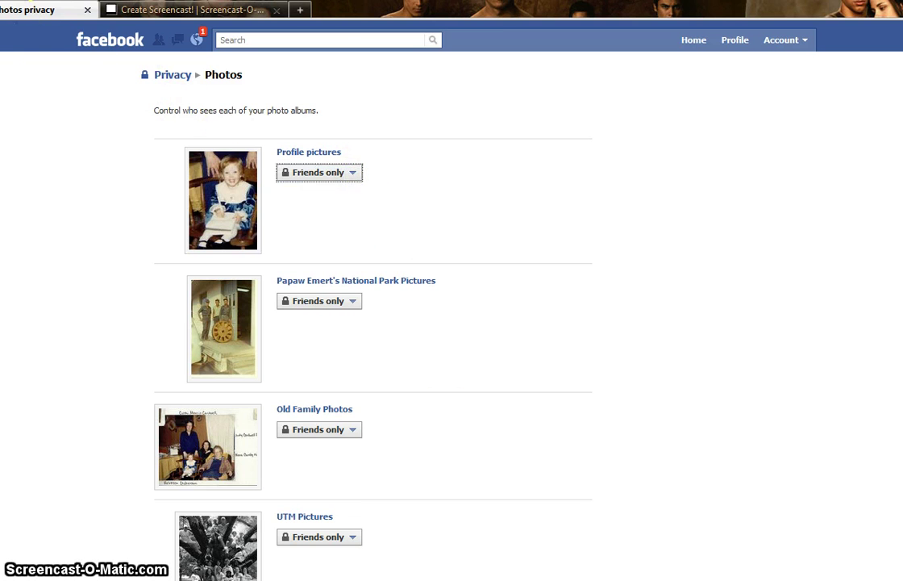
pyautogui.hotkey('alt', 'Left')
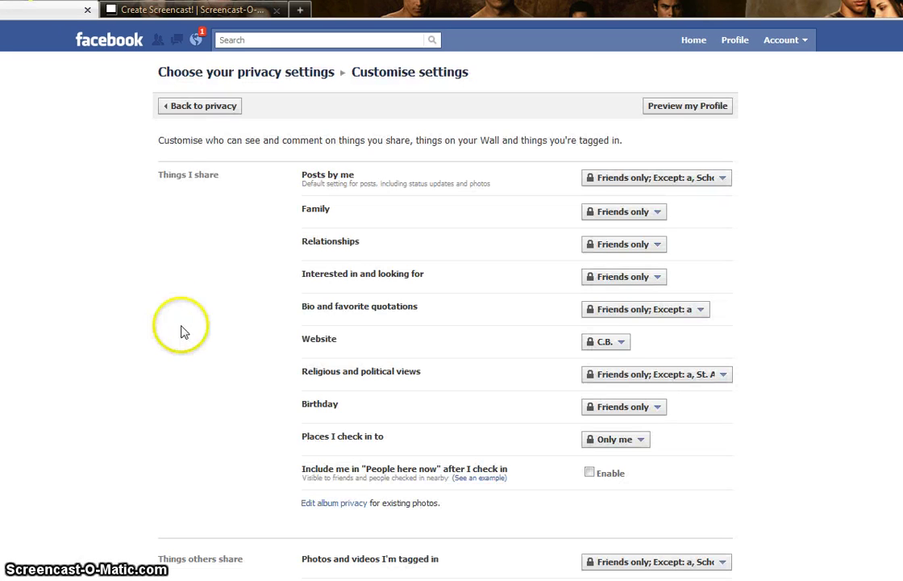
# Review the audience options for Photos and videos I'm tagged in under Things others share.
pyautogui.scroll(-2, 181, 262)
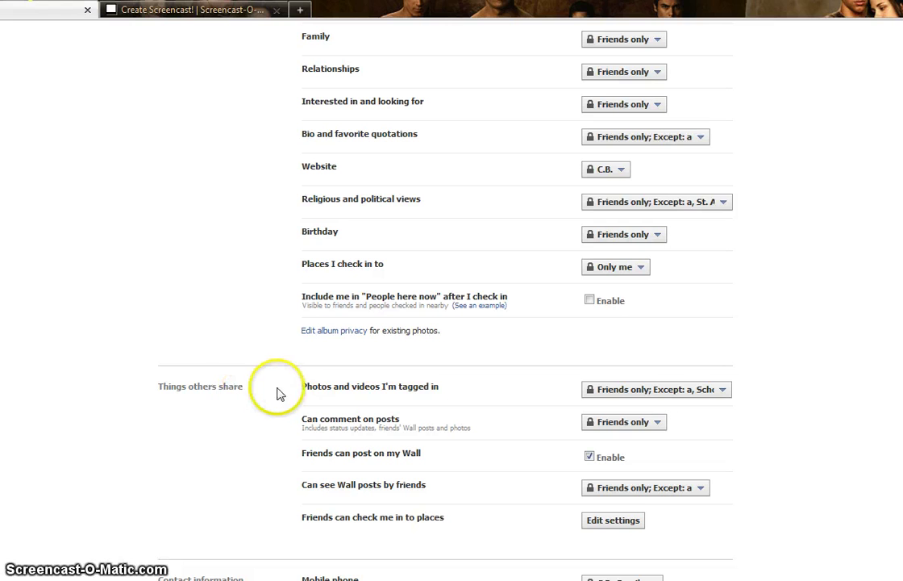
pyautogui.click(302, 387)
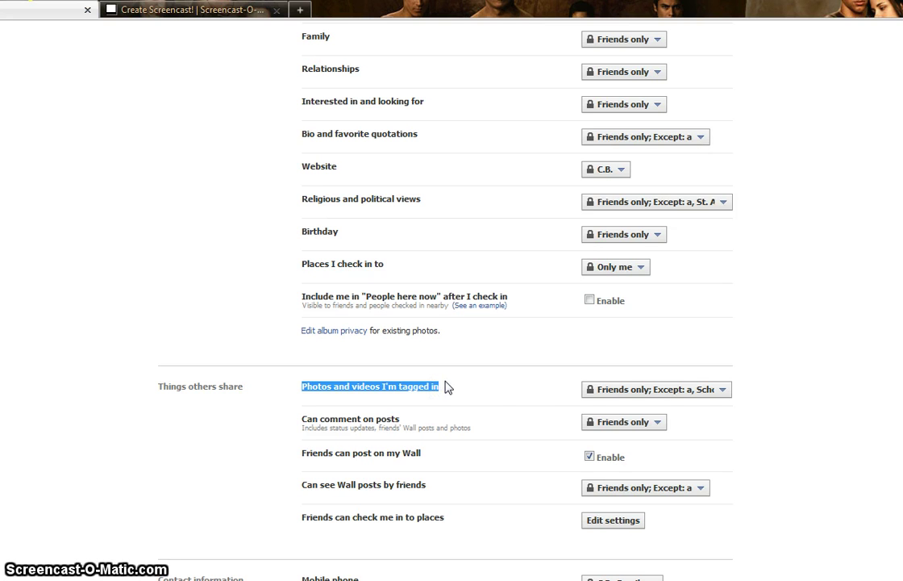
pyautogui.click(727, 397)
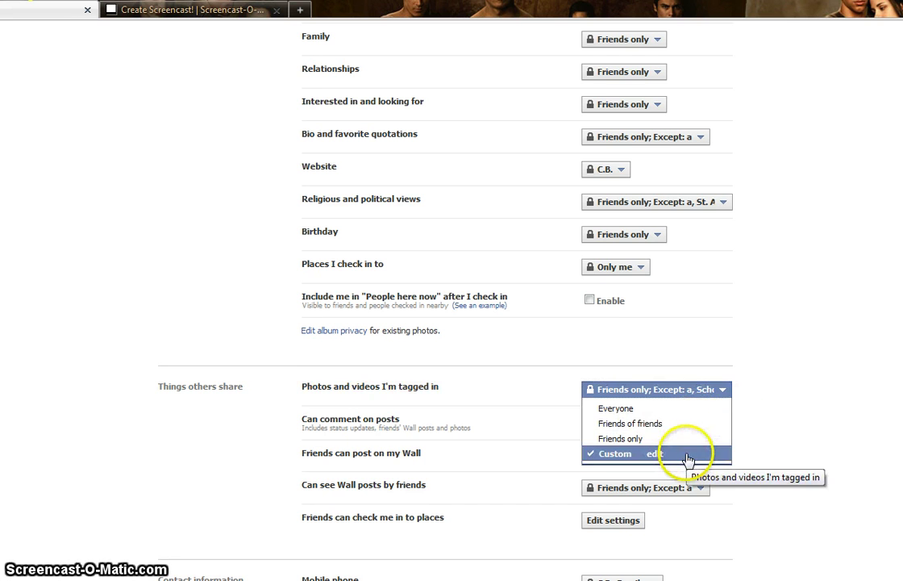
pyautogui.click(726, 391)
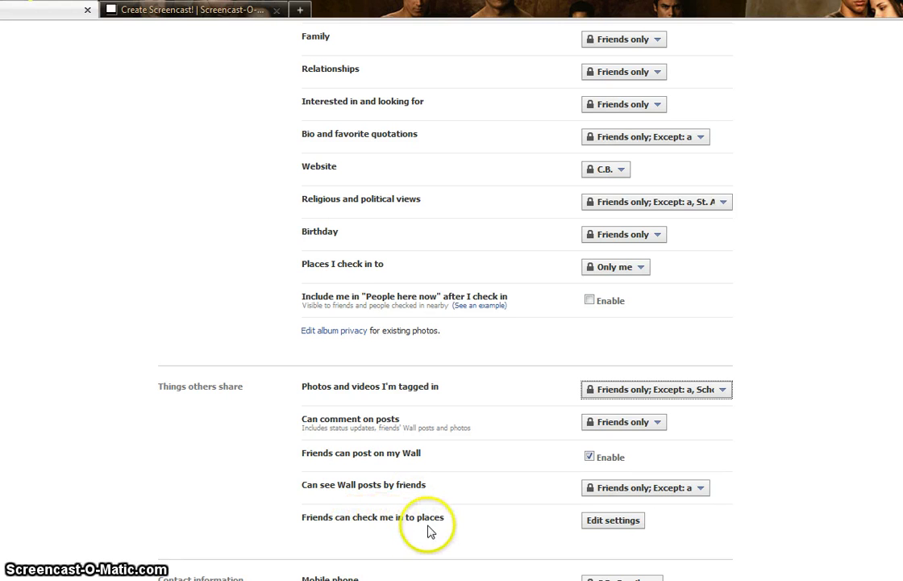
# Check the setting for friends checking me in to places and look over the contact information audiences.
pyautogui.click(602, 525)
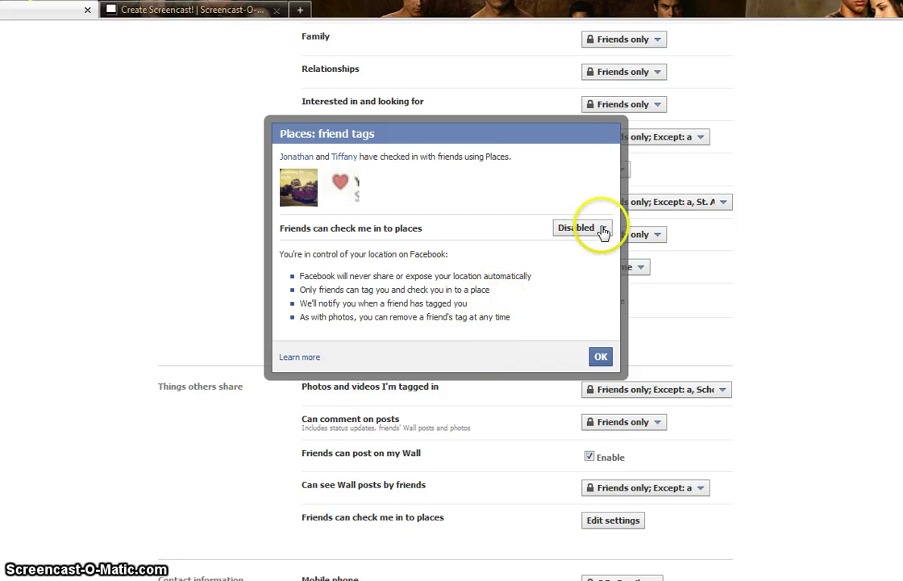
pyautogui.click(600, 358)
pyautogui.scroll(-4, 500, 394)
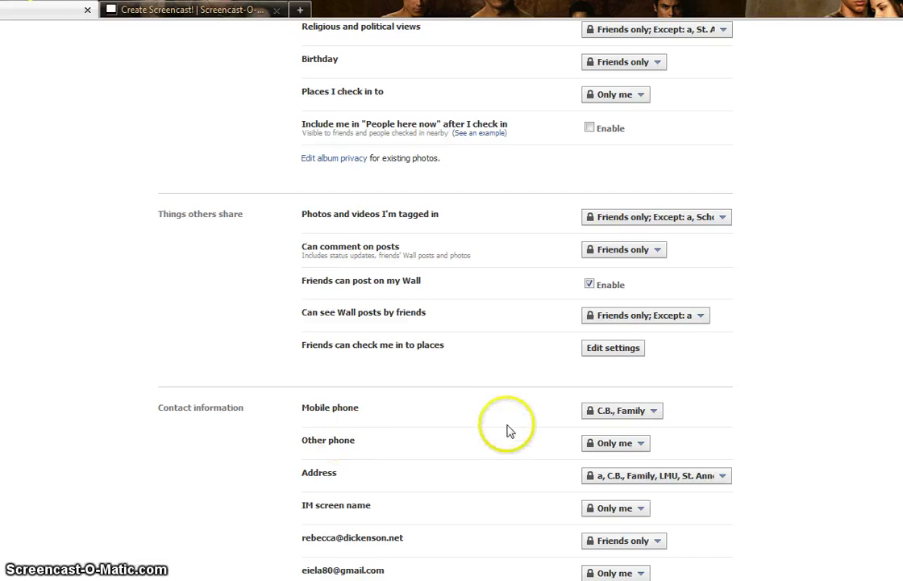
pyautogui.scroll(-2, 496, 437)
pyautogui.scroll(8, 497, 437)
pyautogui.scroll(2, 496, 437)
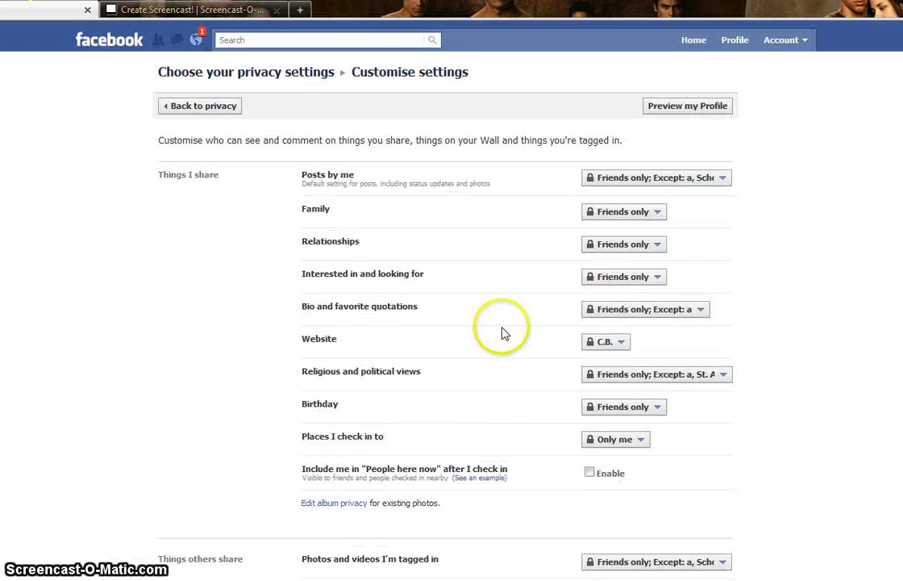
# Preview the profile as a specific friend by choosing her name as the viewer.
pyautogui.click(661, 107)
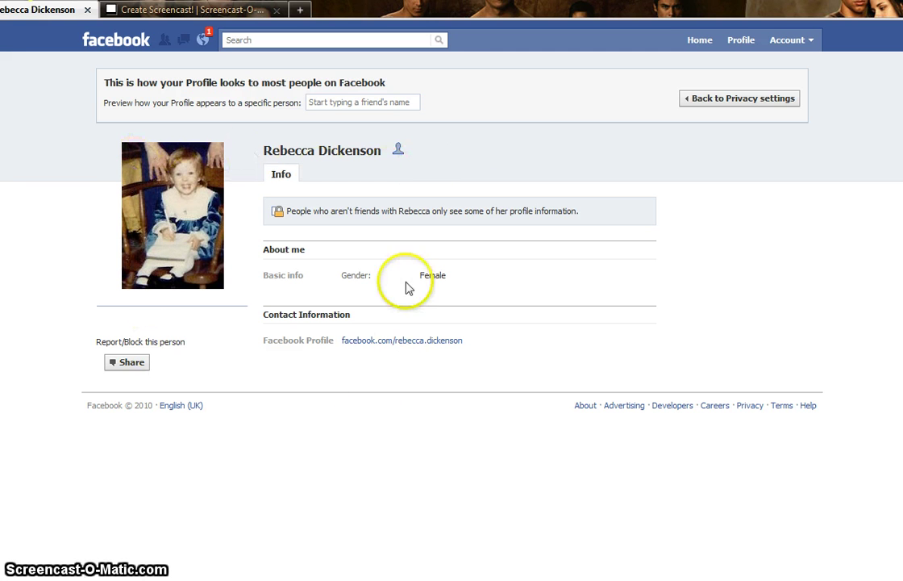
pyautogui.click(371, 105)
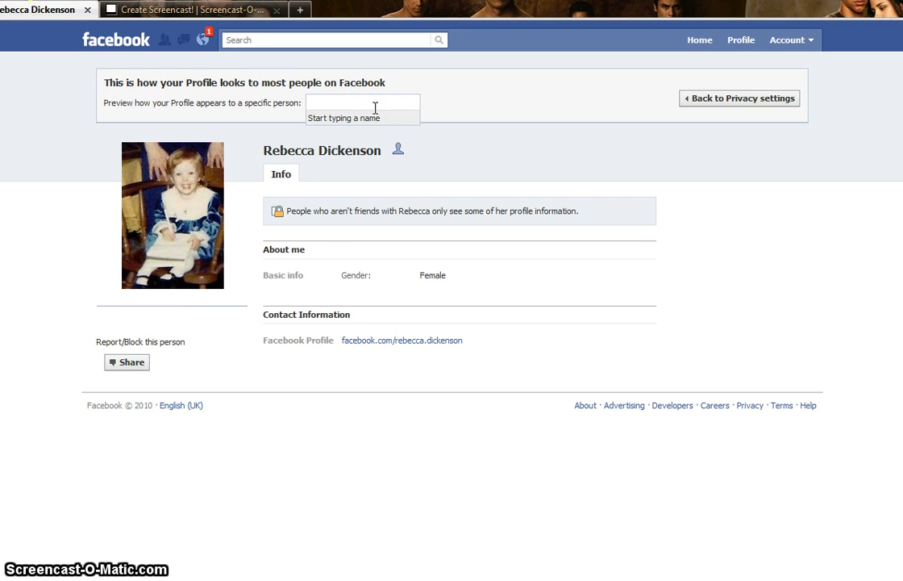
pyautogui.write('Judy')
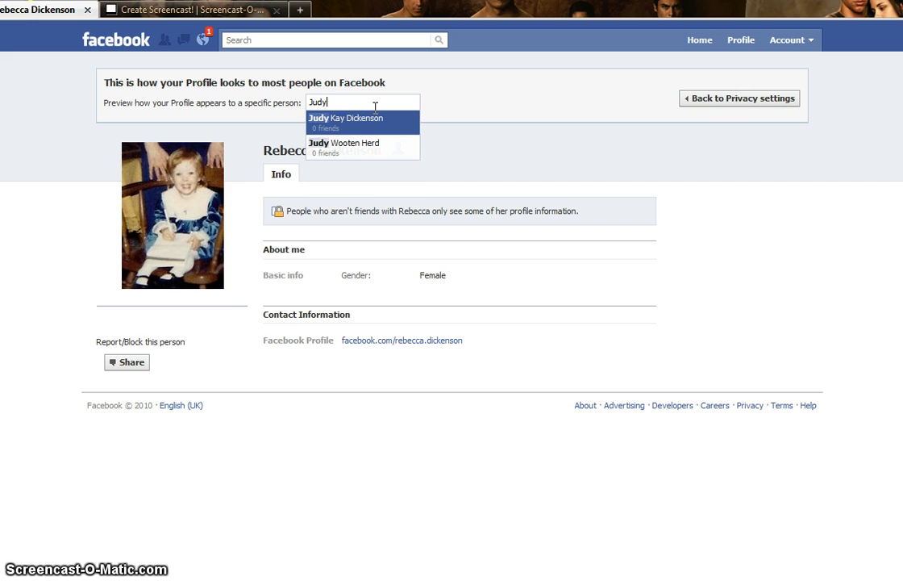
pyautogui.click(370, 119)
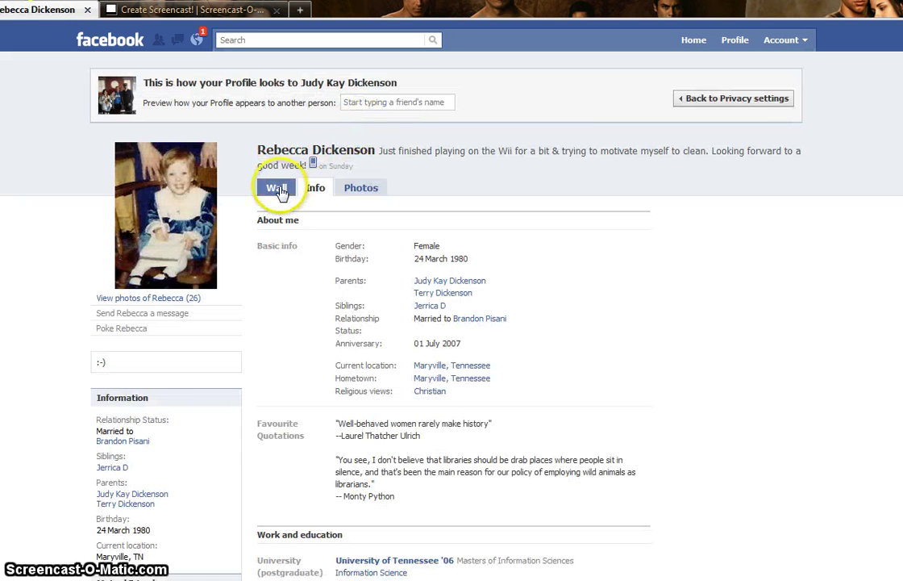
# Review the Wall, Info and Photos sections of the profile as this friend sees them, including the photo albums.
pyautogui.click(278, 189)
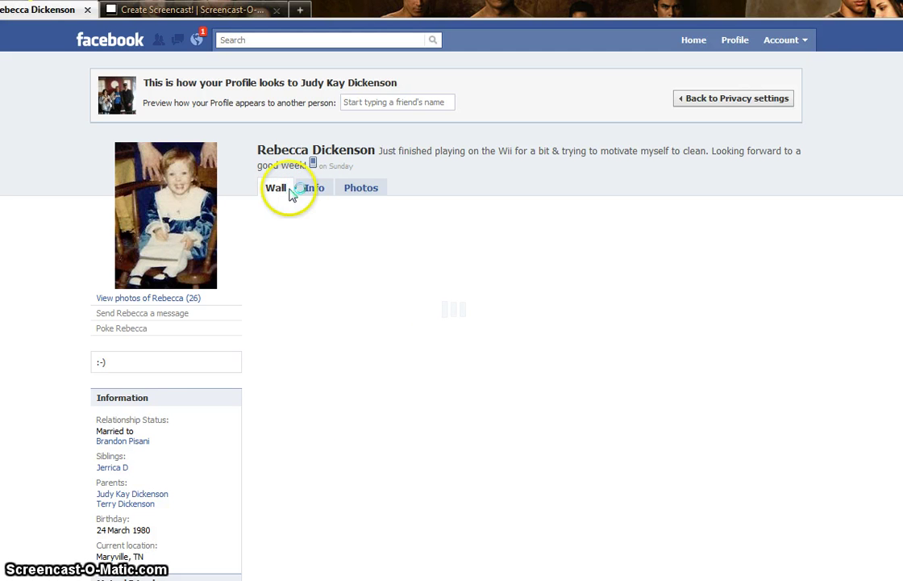
pyautogui.click(325, 195)
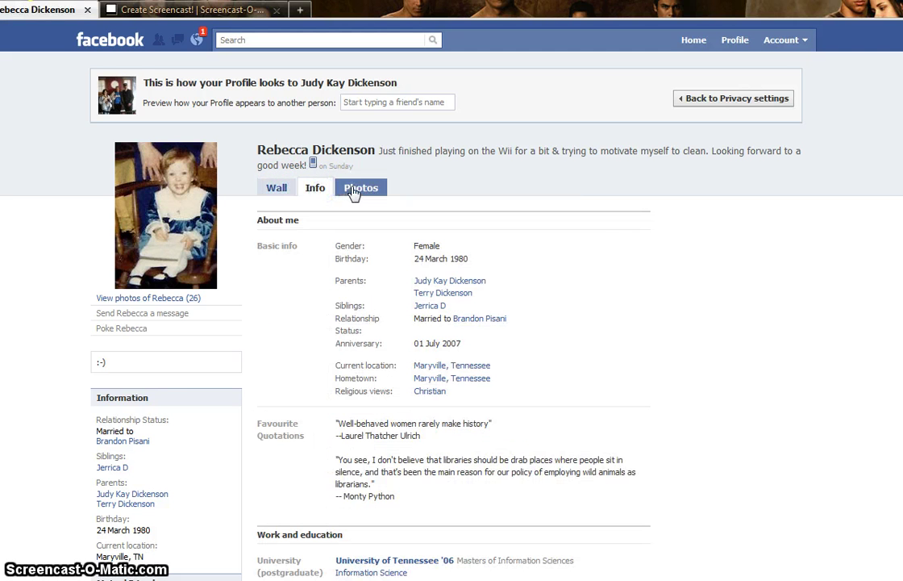
pyautogui.click(354, 191)
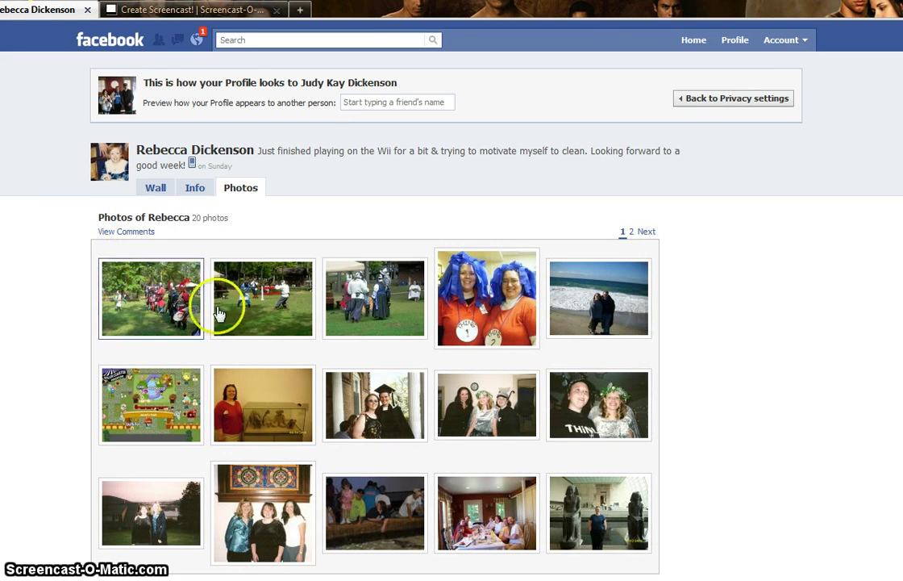
pyautogui.scroll(-3, 676, 319)
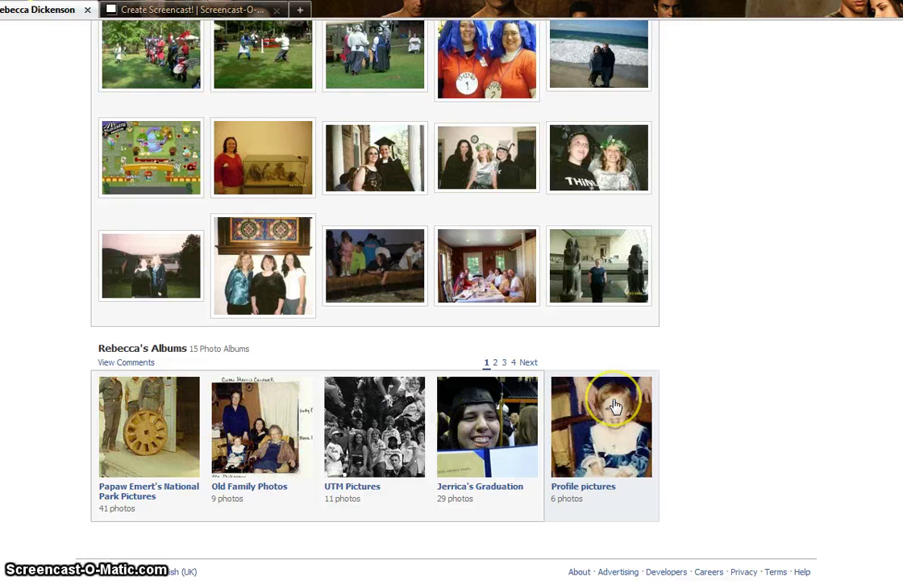
pyautogui.scroll(3, 615, 405)
# Preview the profile as a different friend from the school contacts and check which photos she can see.
pyautogui.click(378, 104)
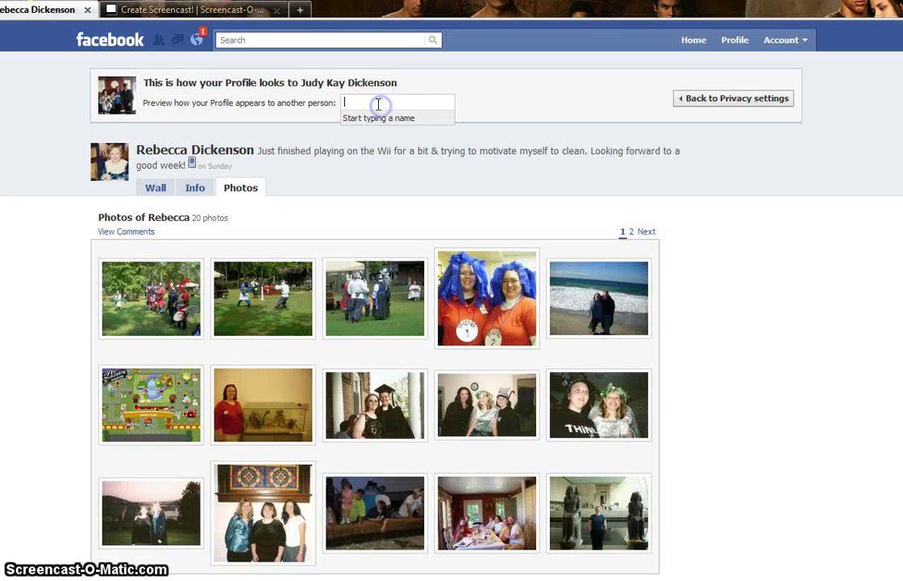
pyautogui.write('sc')
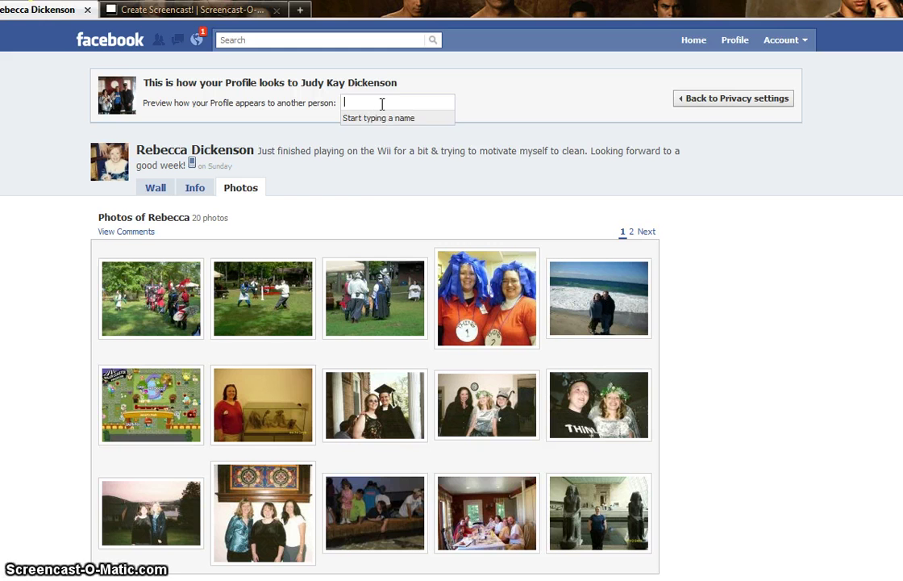
pyautogui.write('lynn')
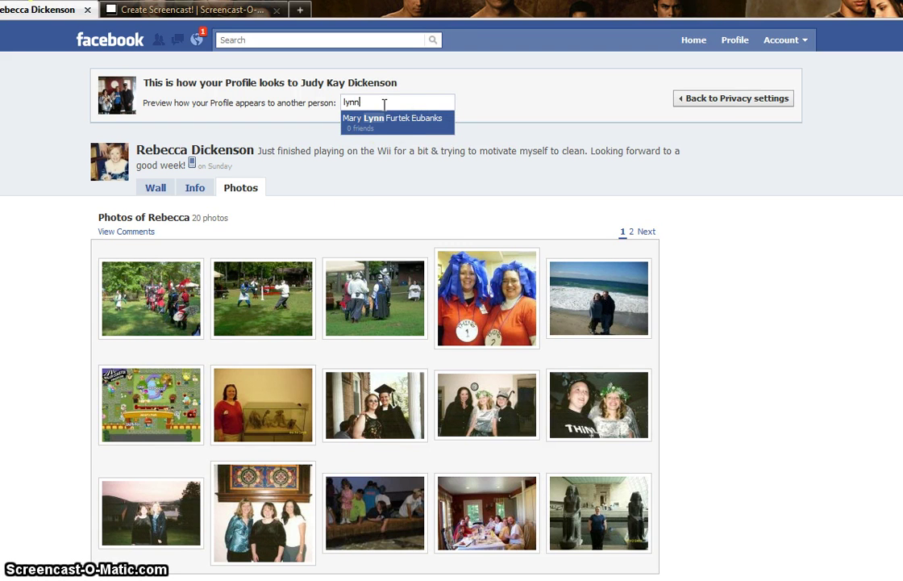
pyautogui.click(384, 117)
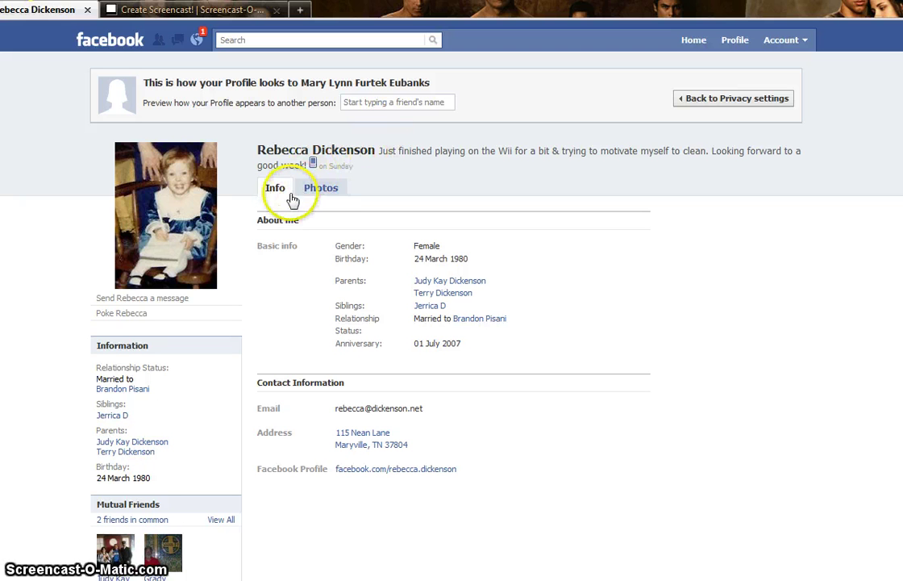
pyautogui.click(328, 190)
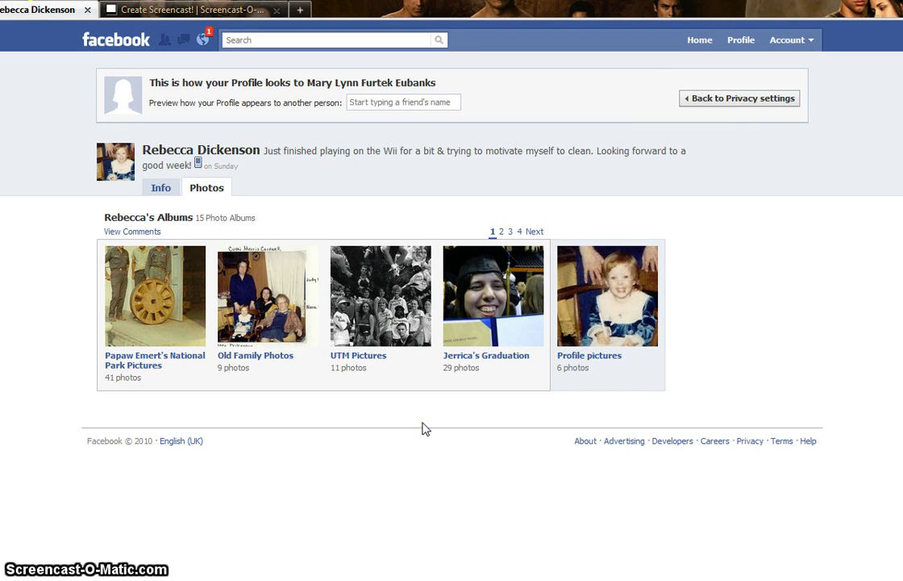
# Leave the profile preview and open the privacy settings for applications, games and websites.
pyautogui.click(689, 102)
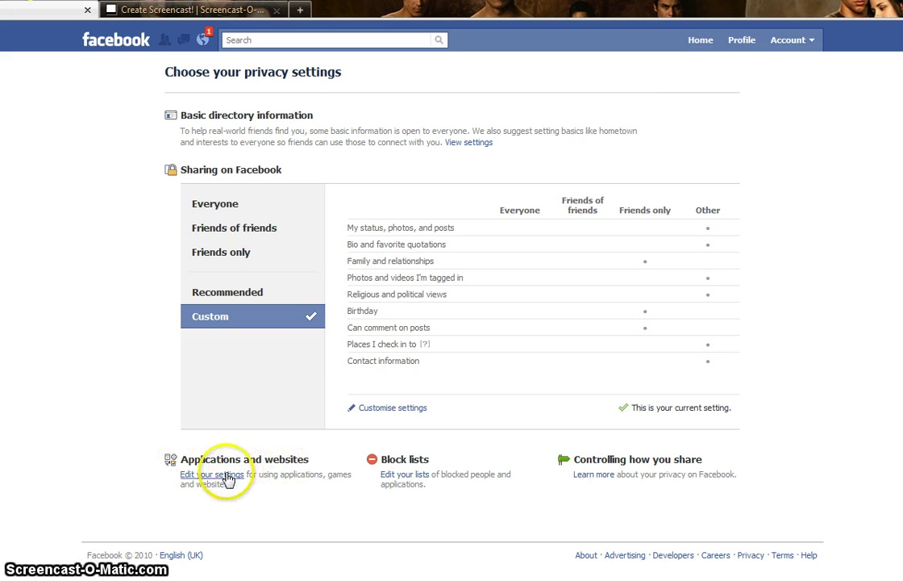
pyautogui.click(225, 476)
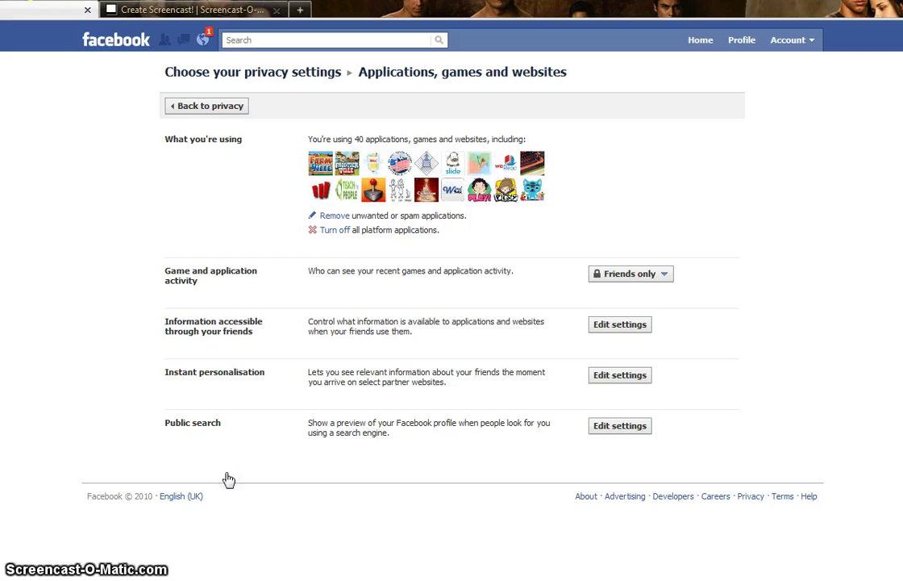
pyautogui.click(336, 231)
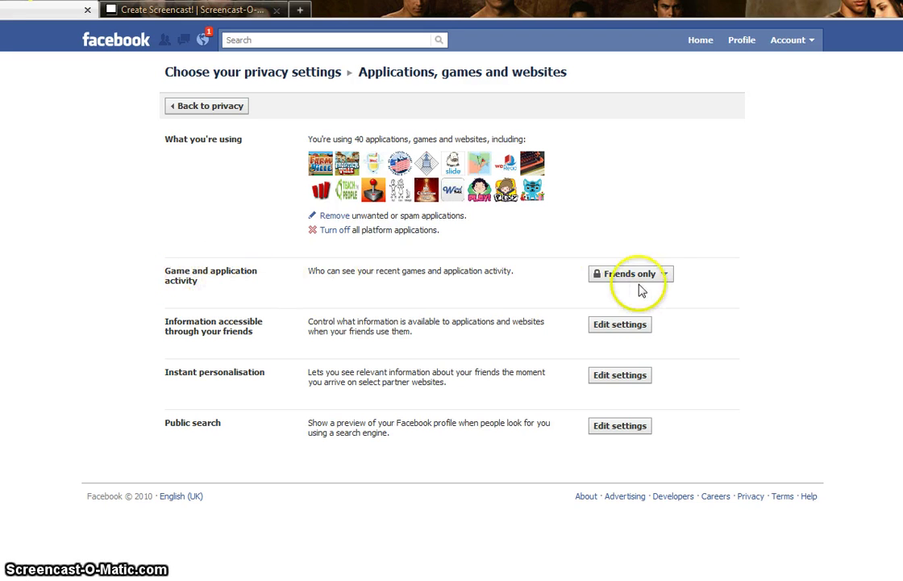
# Review the custom privacy options for game and application activity and the information accessible through friends, cancelling both dialogs.
pyautogui.click(613, 275)
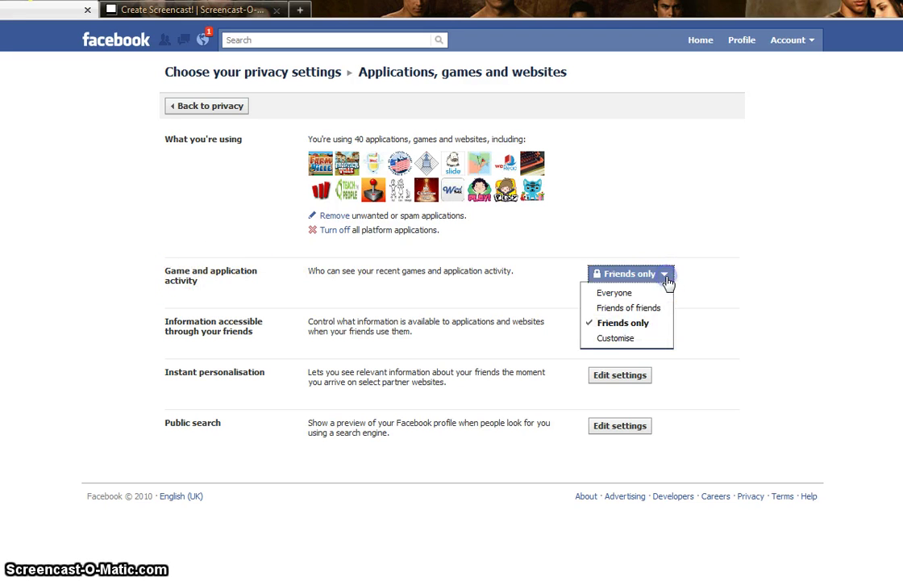
pyautogui.click(635, 339)
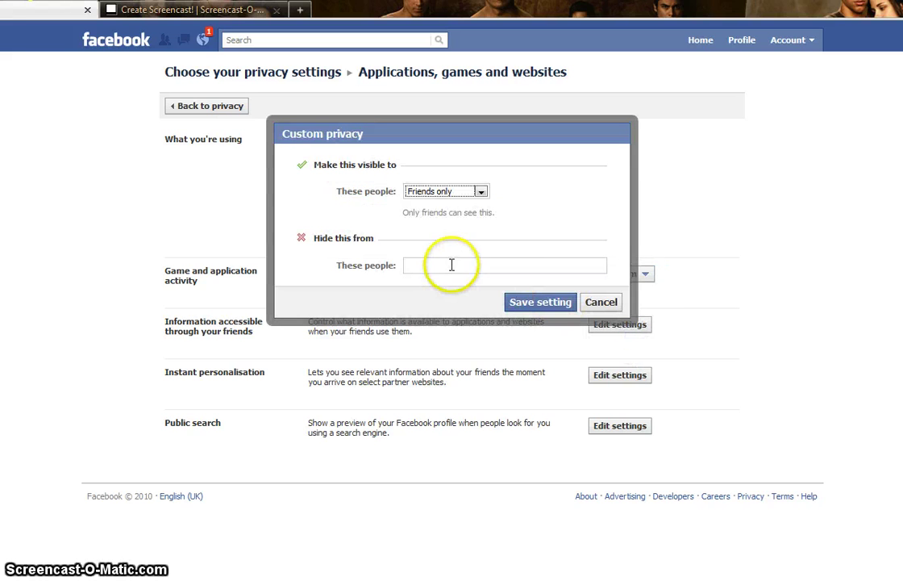
pyautogui.click(453, 263)
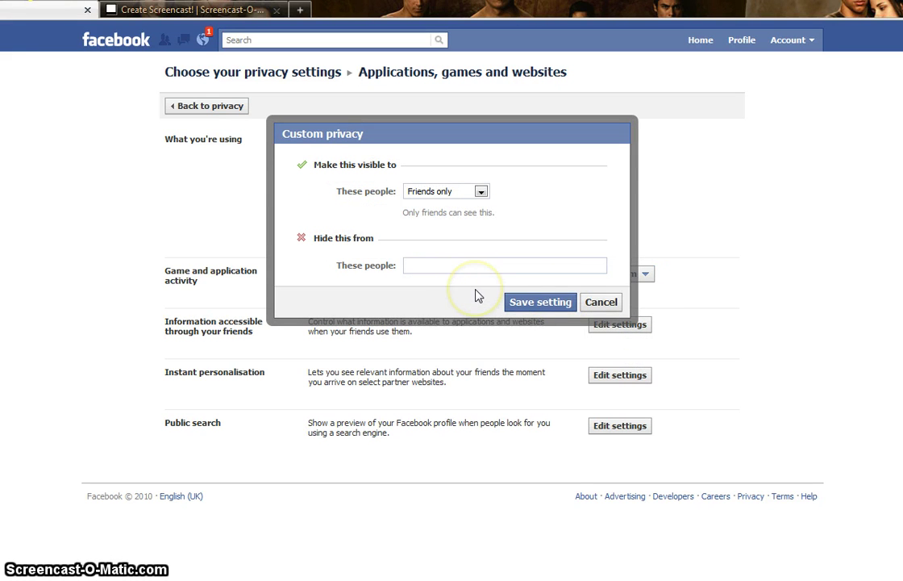
pyautogui.click(597, 301)
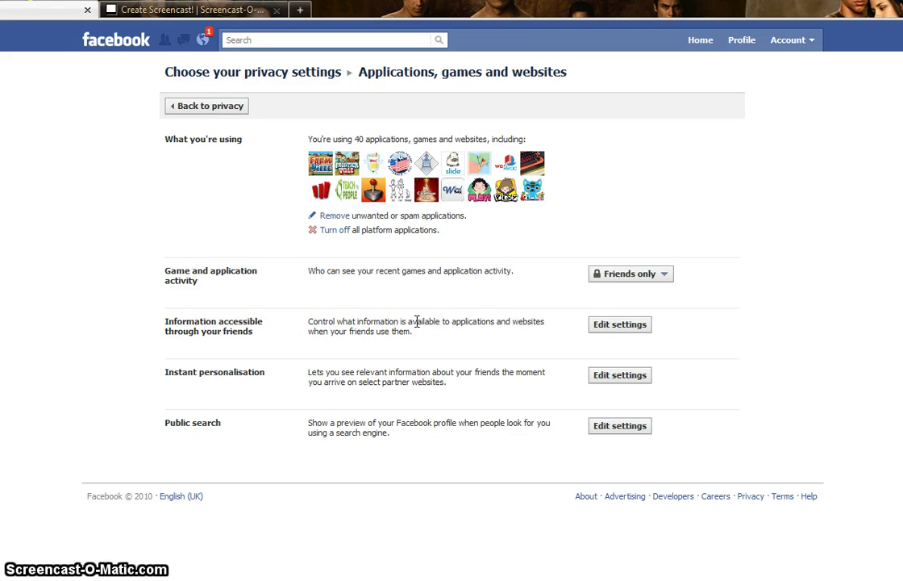
pyautogui.click(602, 327)
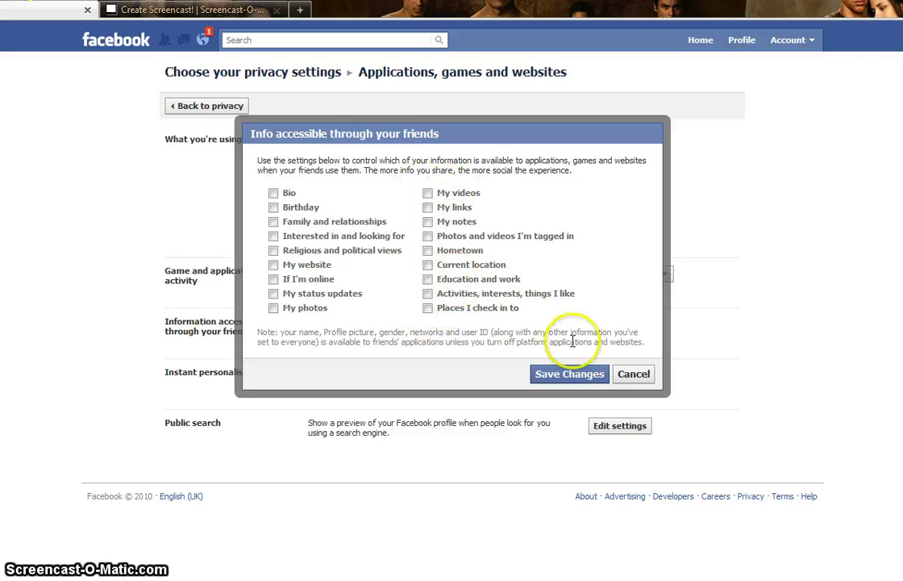
pyautogui.click(633, 374)
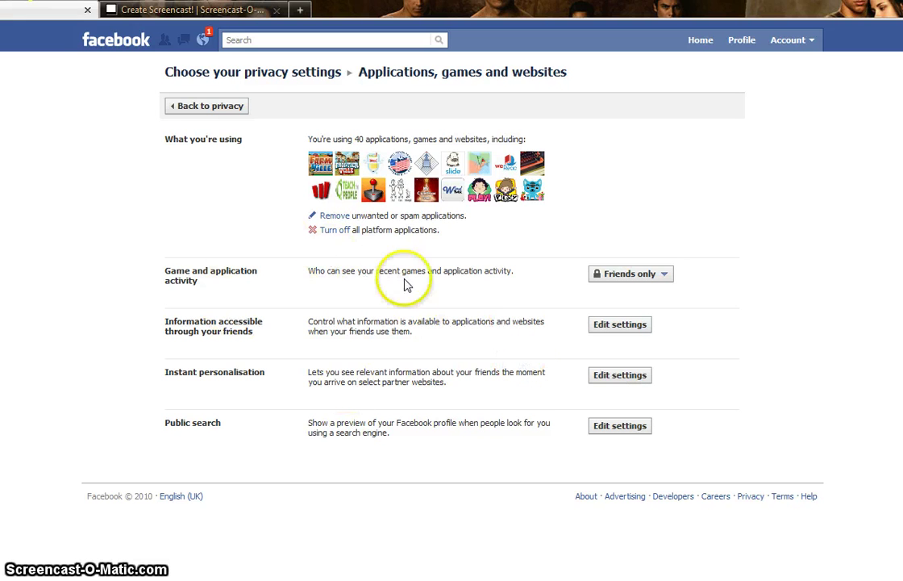
# Start a new status update on the News Feed and show its audience options.
pyautogui.click(132, 48)
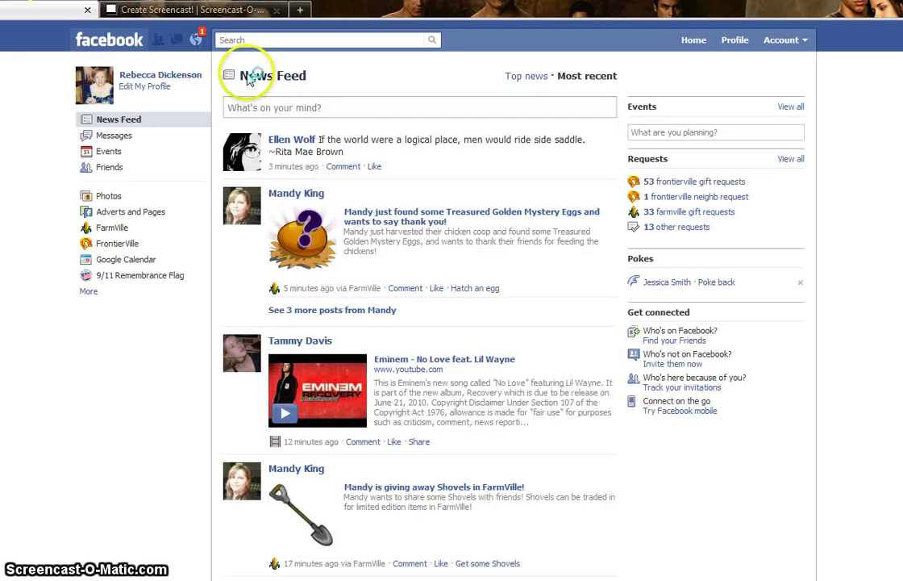
pyautogui.click(330, 108)
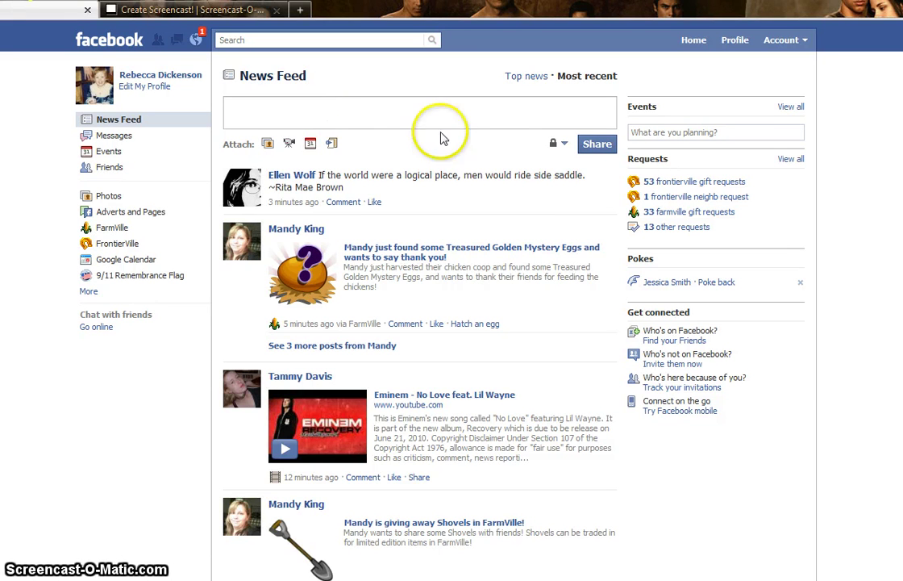
pyautogui.click(568, 145)
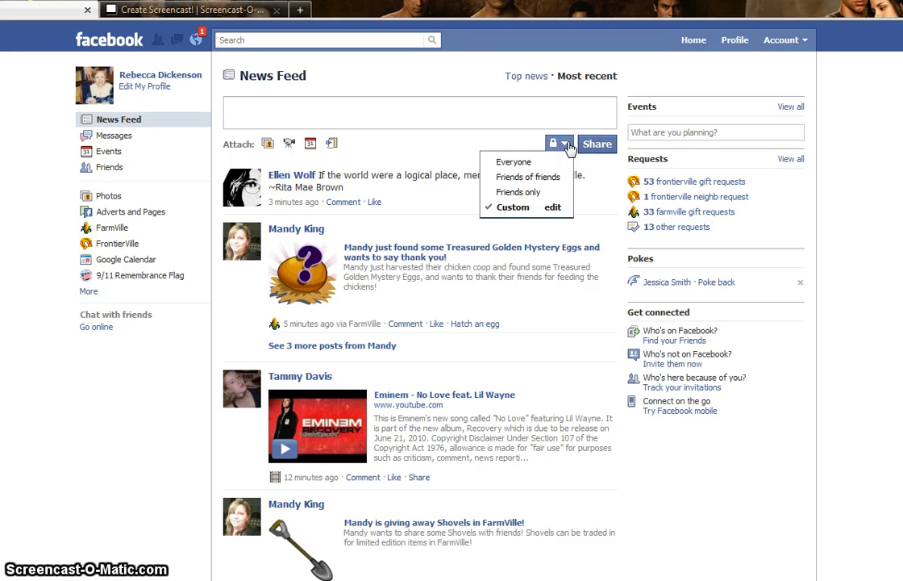